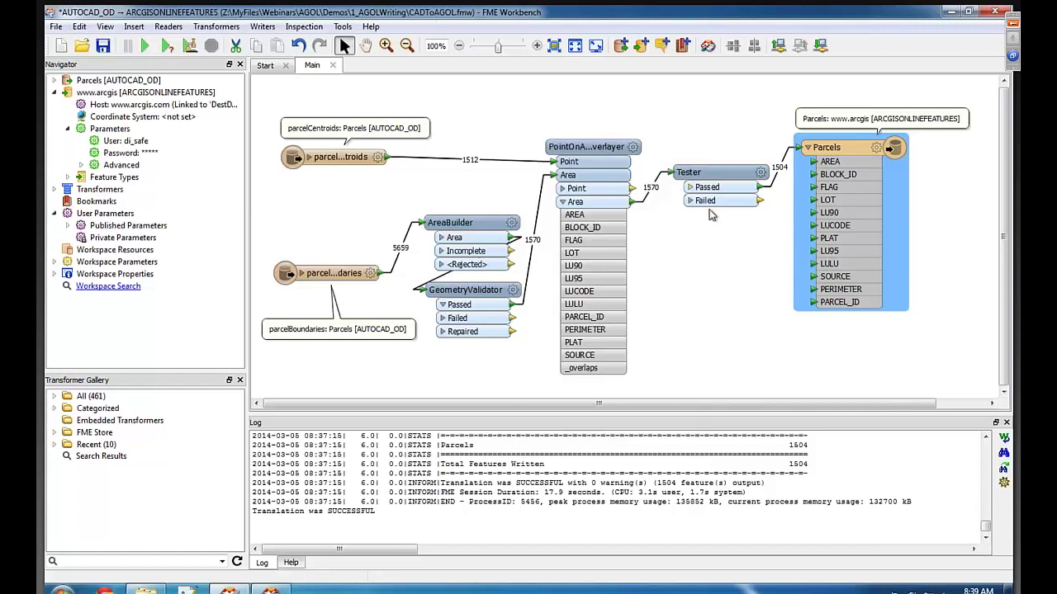
Close Workbench, discarding the unsaved CADToAGOL workspace changes.
click(990, 15)
click(592, 320)
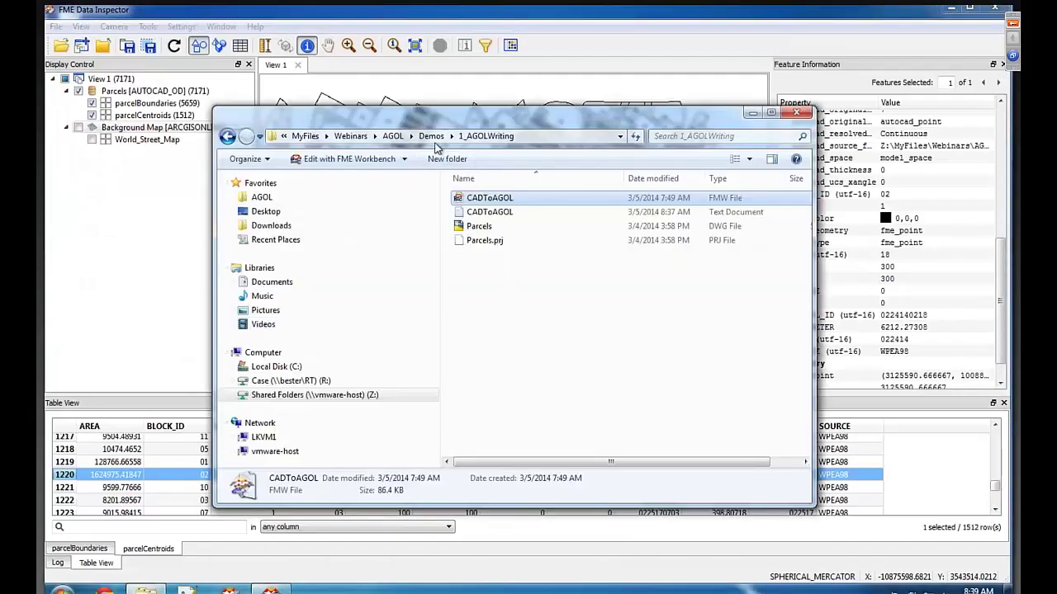
Go to Demos > 2_AGOLServices and select the Geocoding_DriveTime_Routing workspace.
click(432, 137)
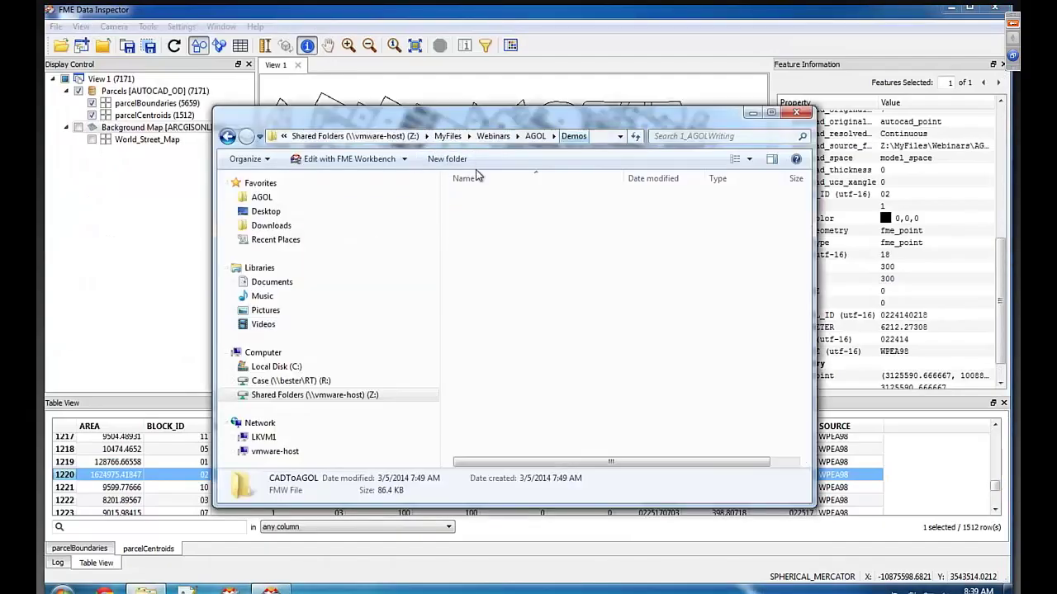
double_click(488, 212)
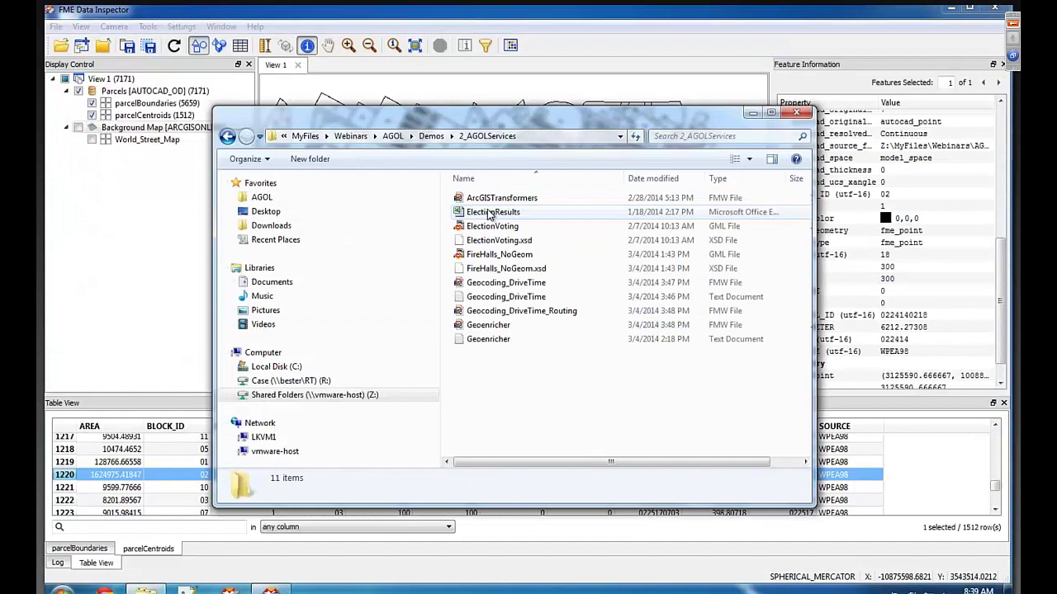
click(503, 313)
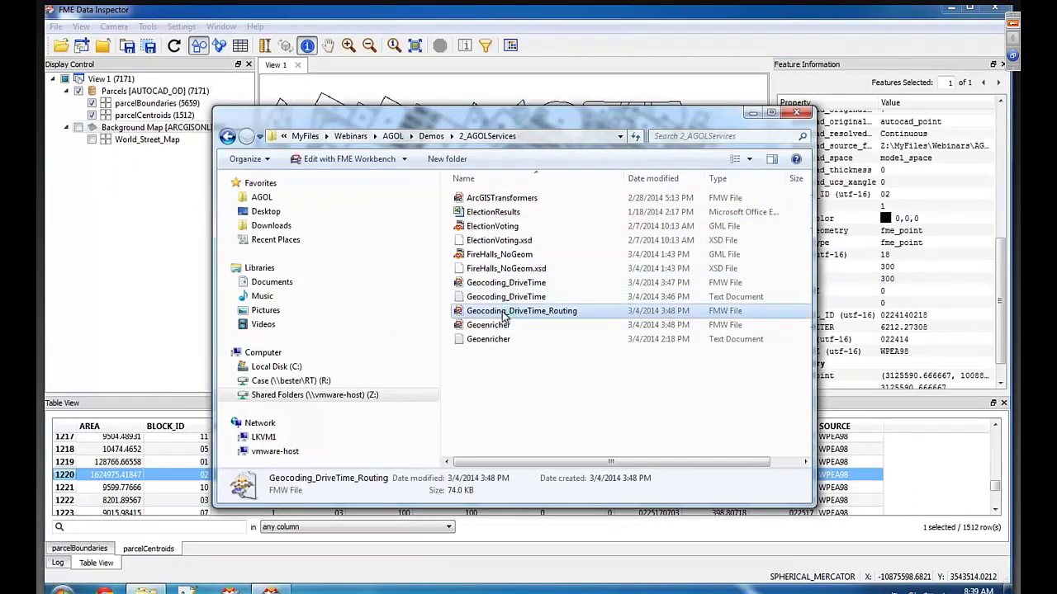
Open Geocoding_DriveTime_Routing.fmw in Workbench and inspect the FireHalls reader and ArcGISOnlineGeocoder.
double_click(503, 312)
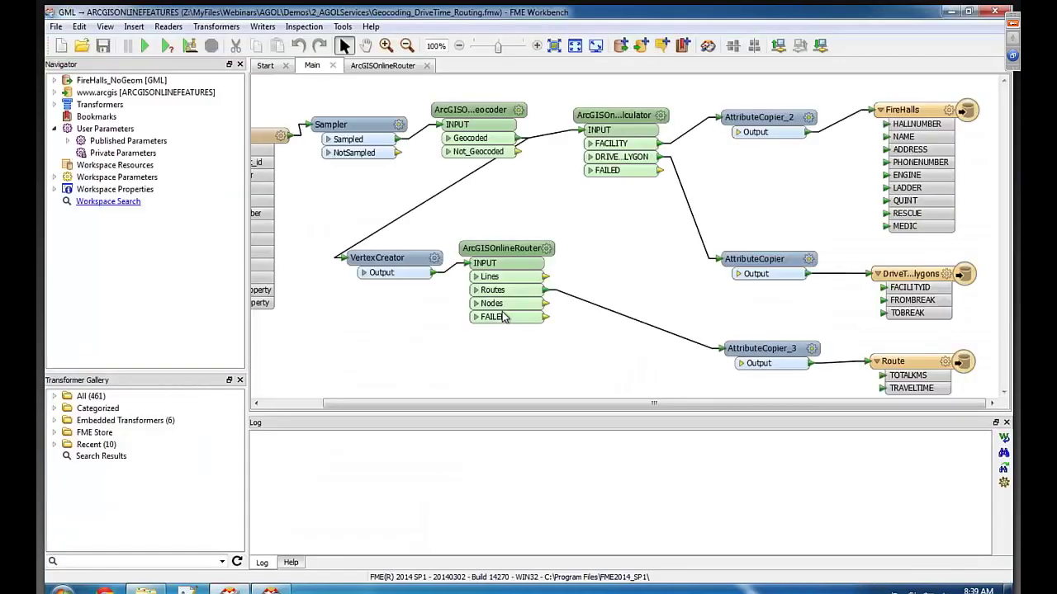
drag(553, 191, 626, 189)
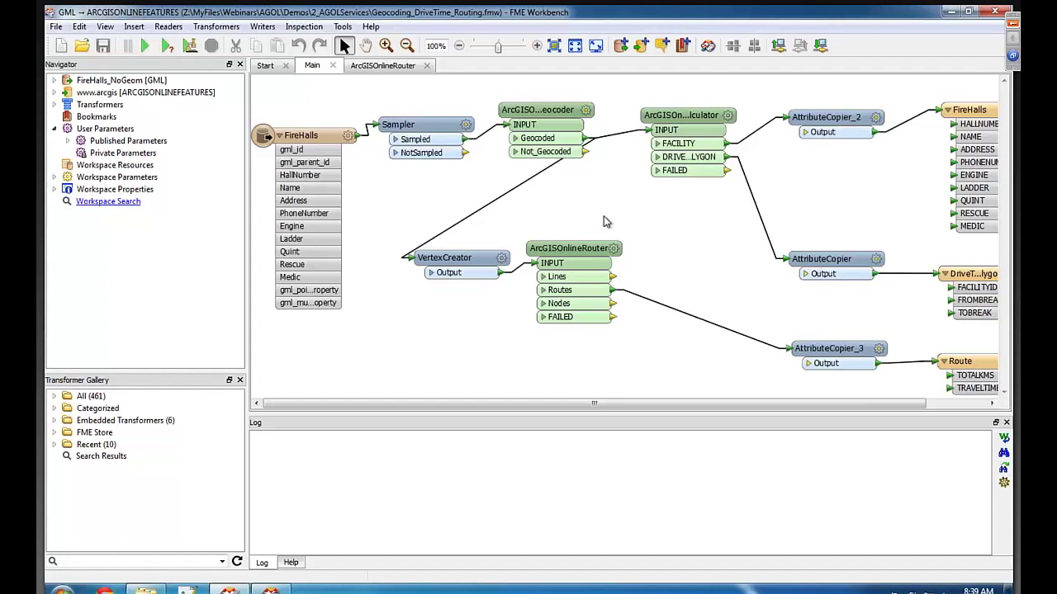
click(557, 113)
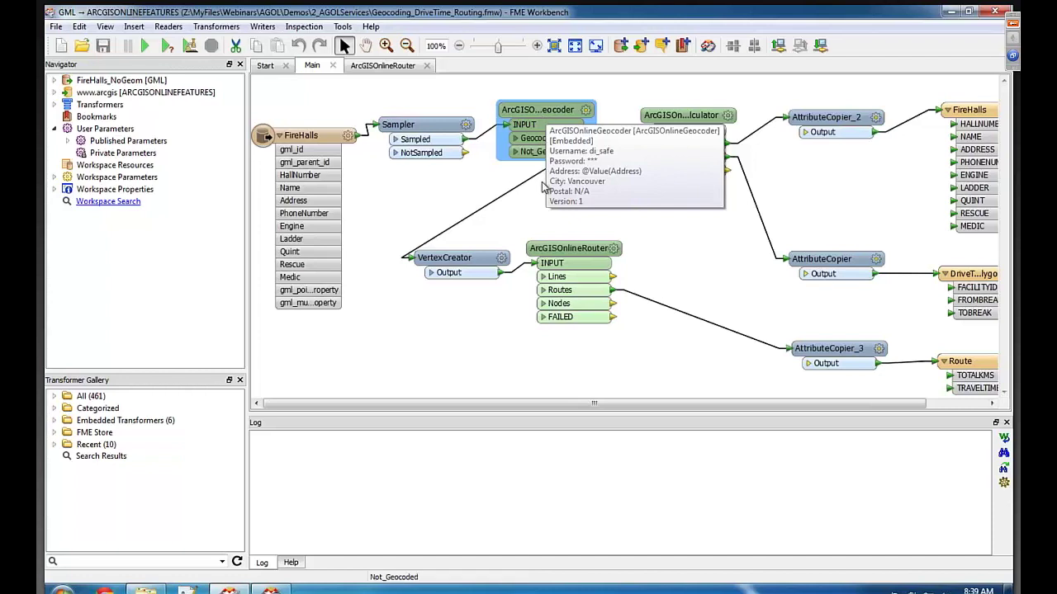
click(627, 138)
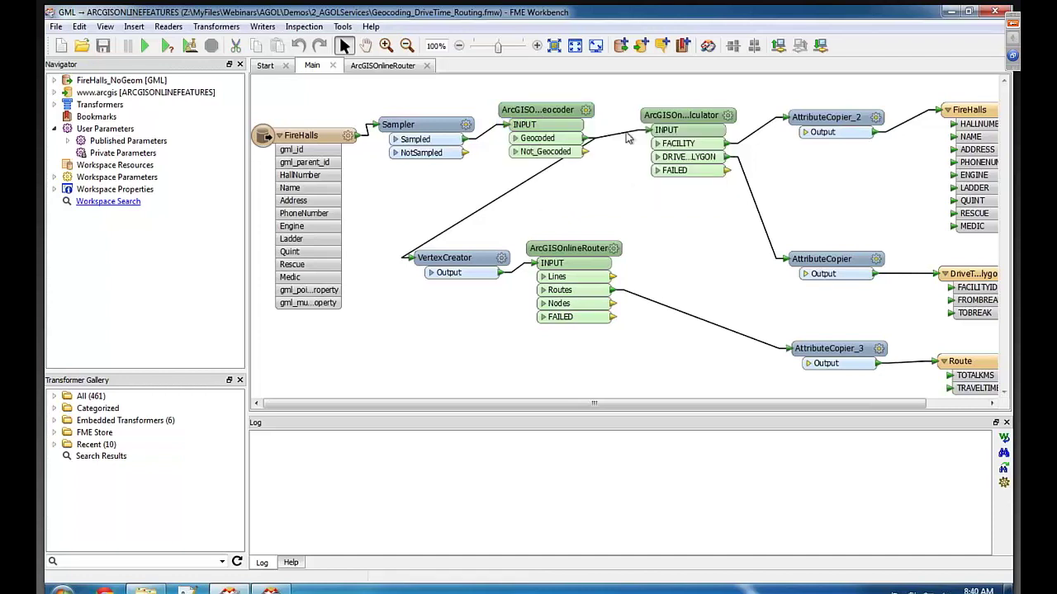
click(585, 110)
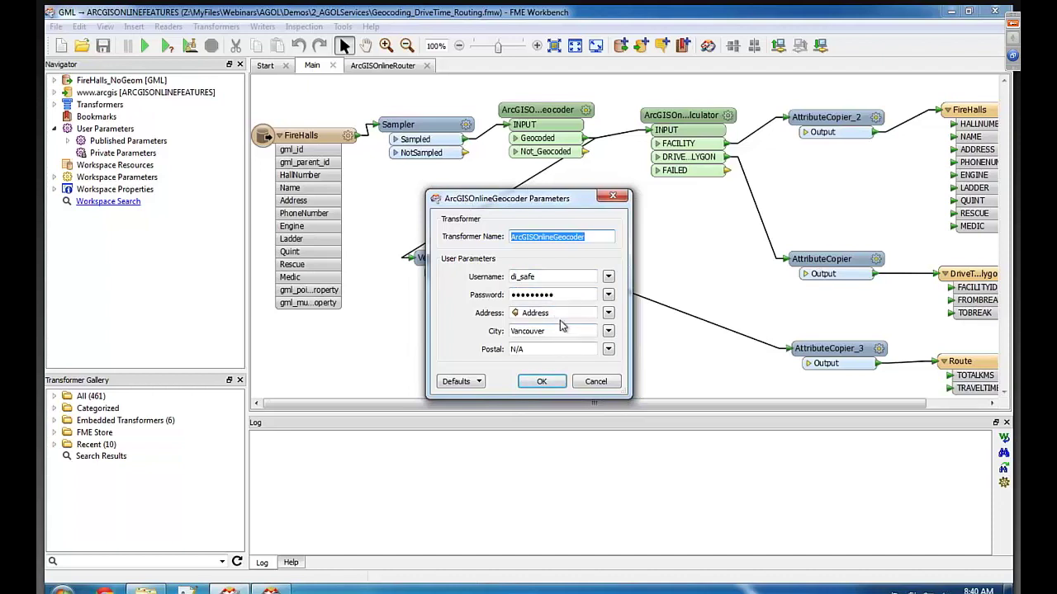
click(596, 382)
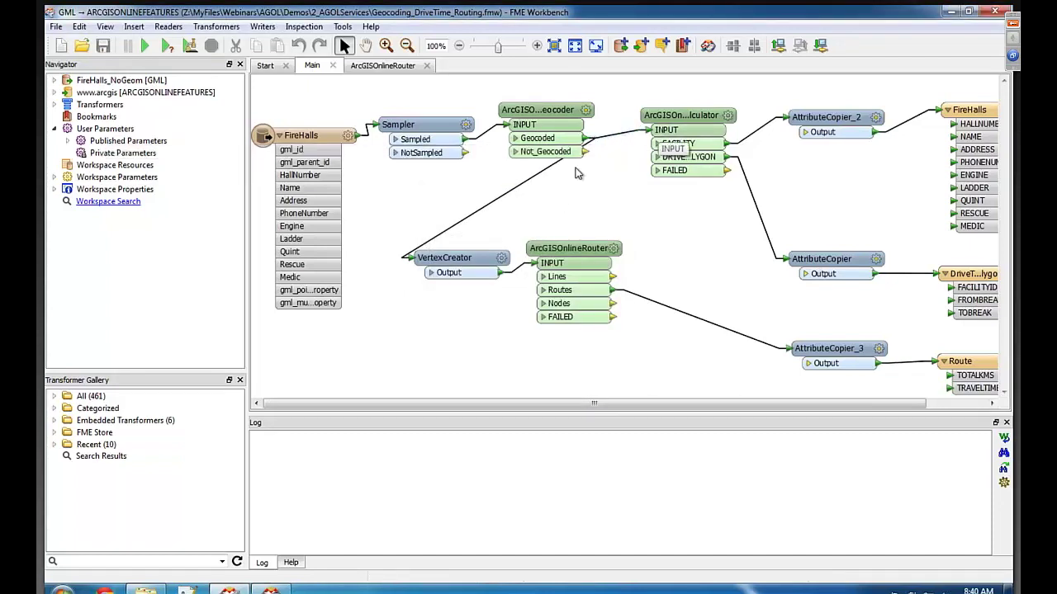
right_click(471, 257)
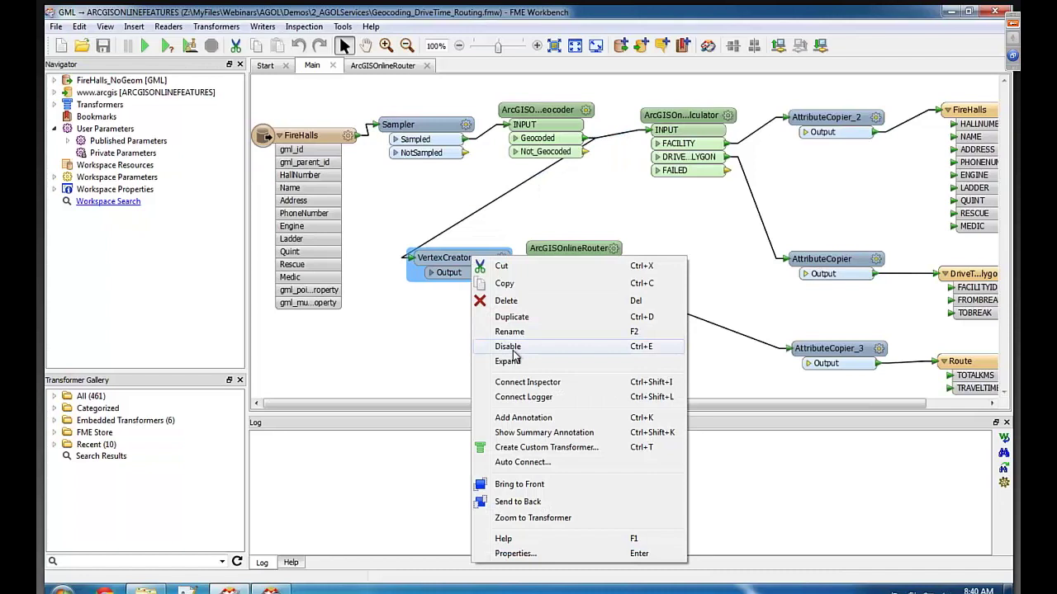
click(656, 224)
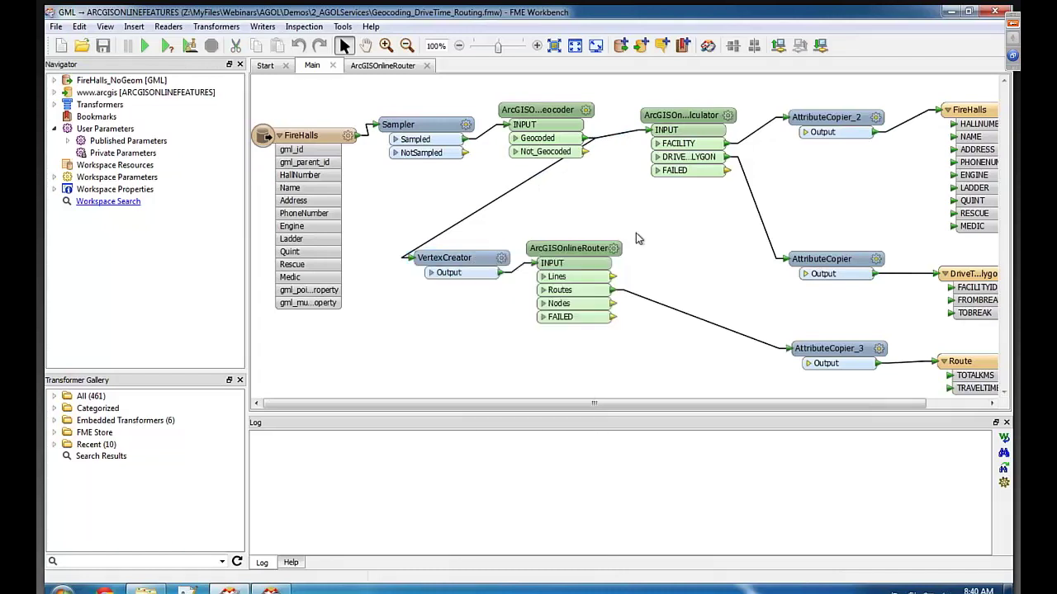
click(681, 115)
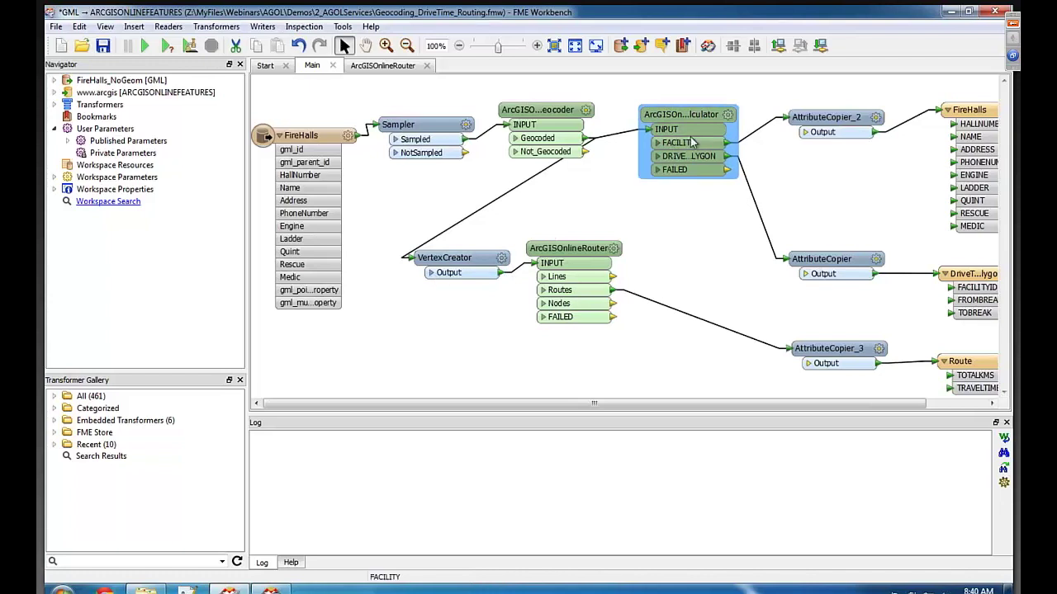
mouse_move(691, 121)
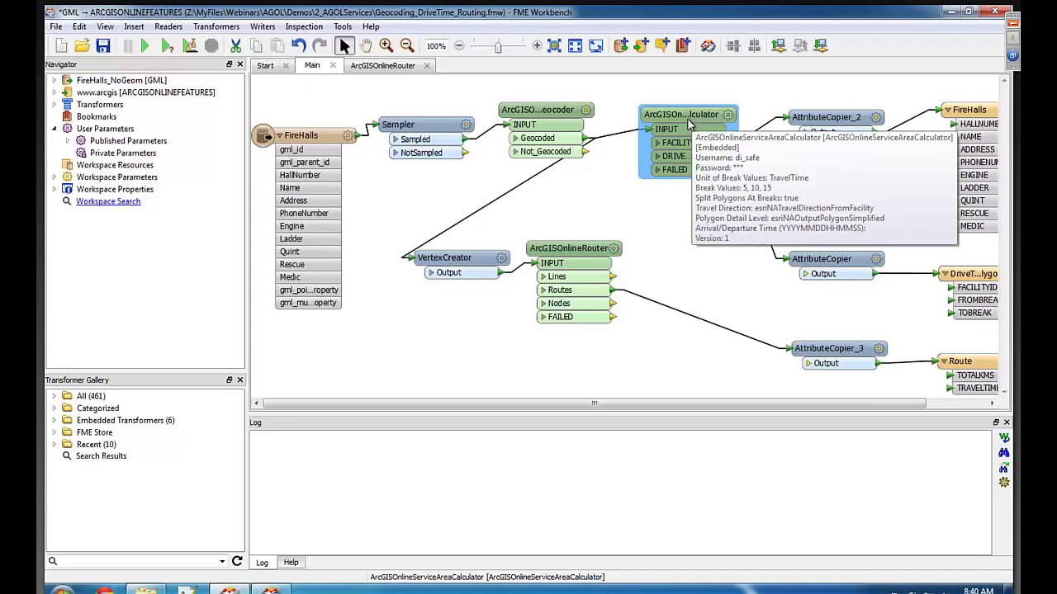
Review the service area calculator's 5, 10, 15 minute breaks, then scroll to the ArcGISOnlineRouter.
double_click(691, 122)
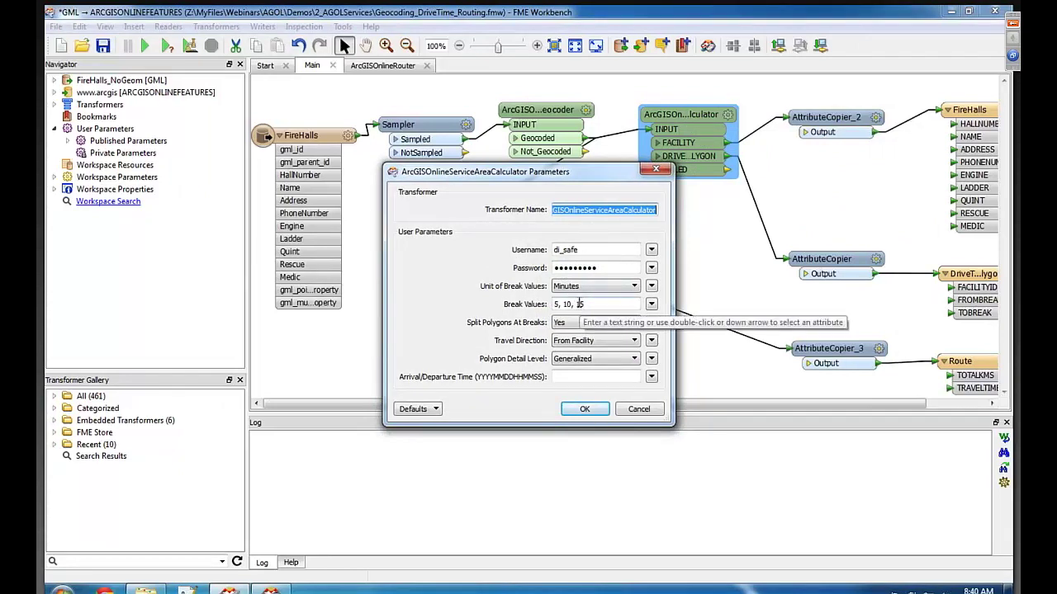
click(655, 170)
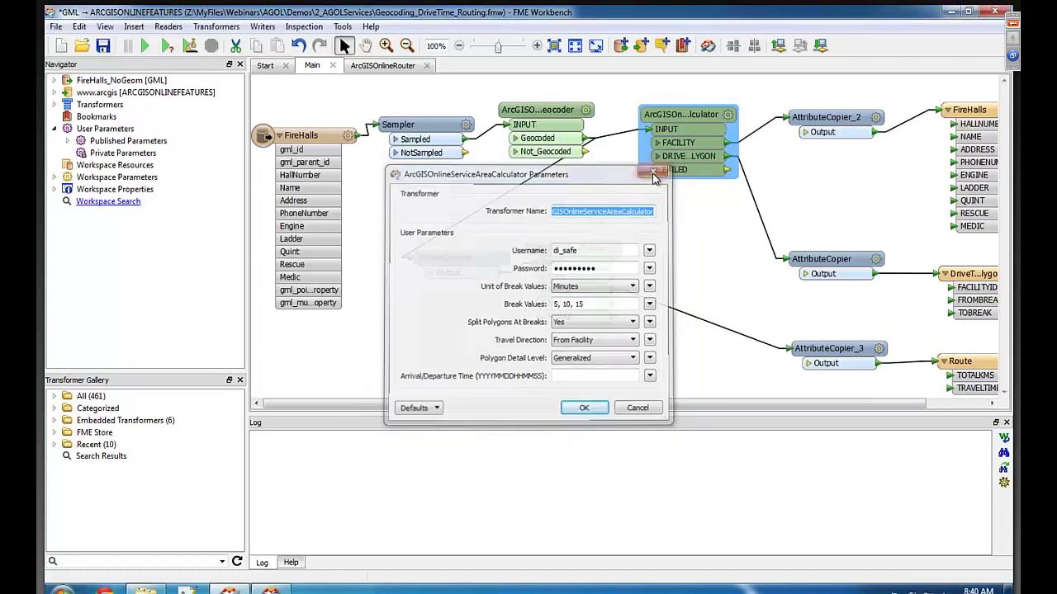
scroll(818, 207, right, 2)
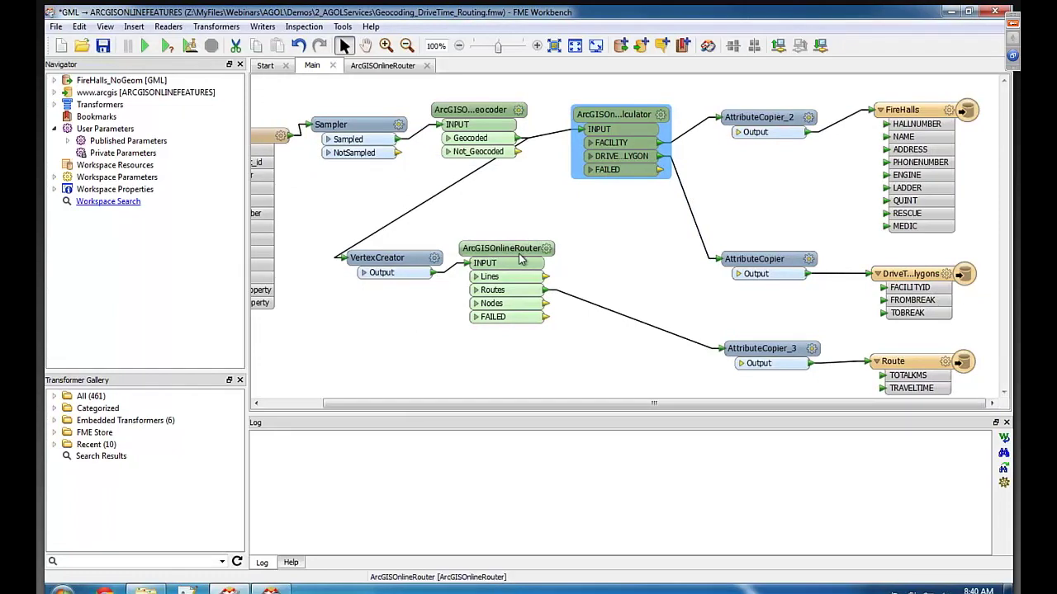
mouse_move(544, 254)
mouse_move(499, 248)
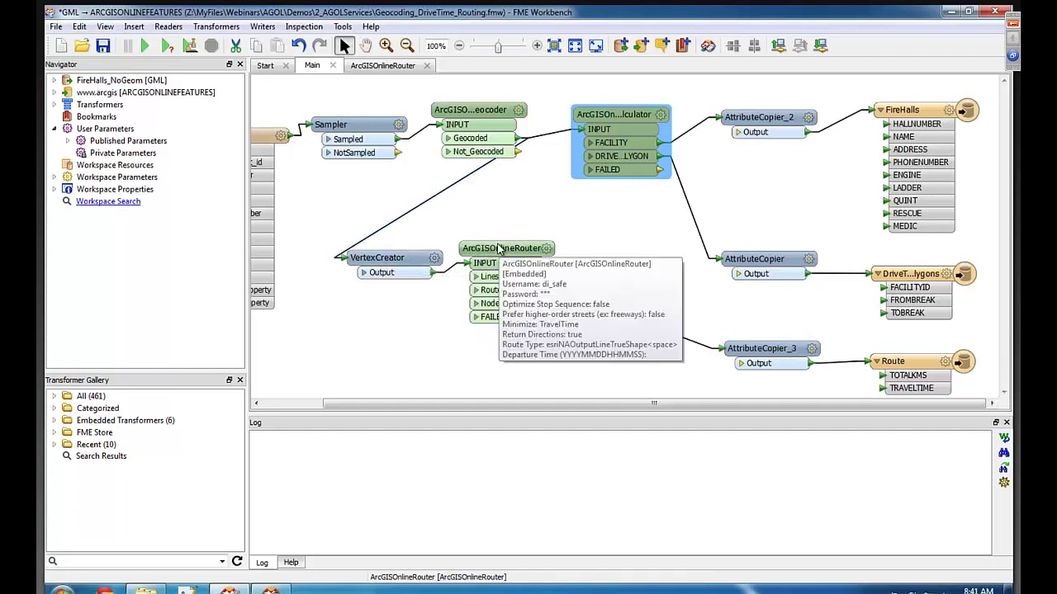
Check the router's parameters, then expand the ArcGIS Online writer's Host, Coordinate System and Parameters.
double_click(499, 248)
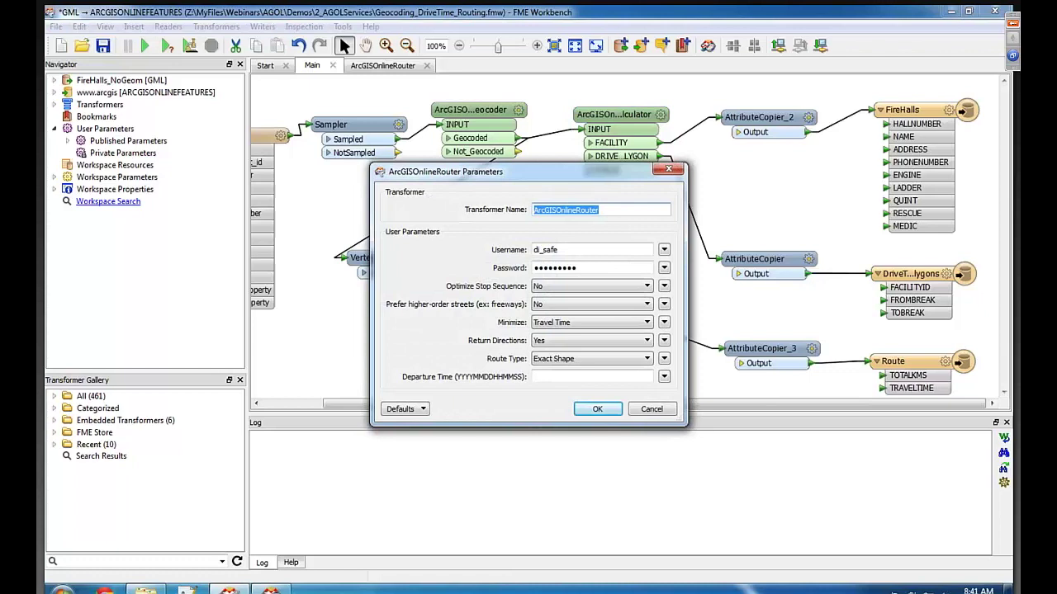
click(669, 168)
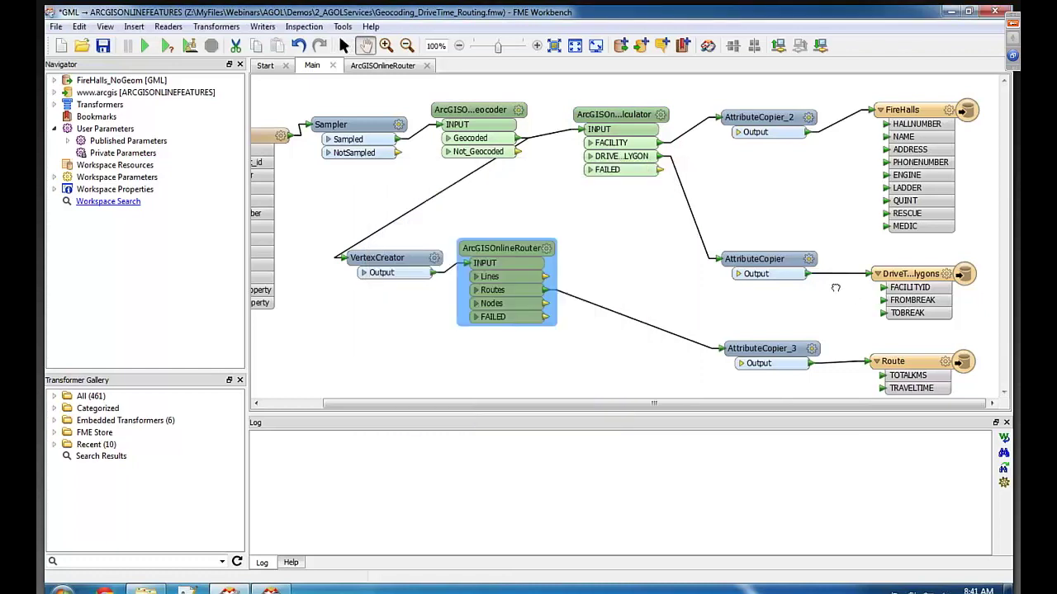
click(54, 92)
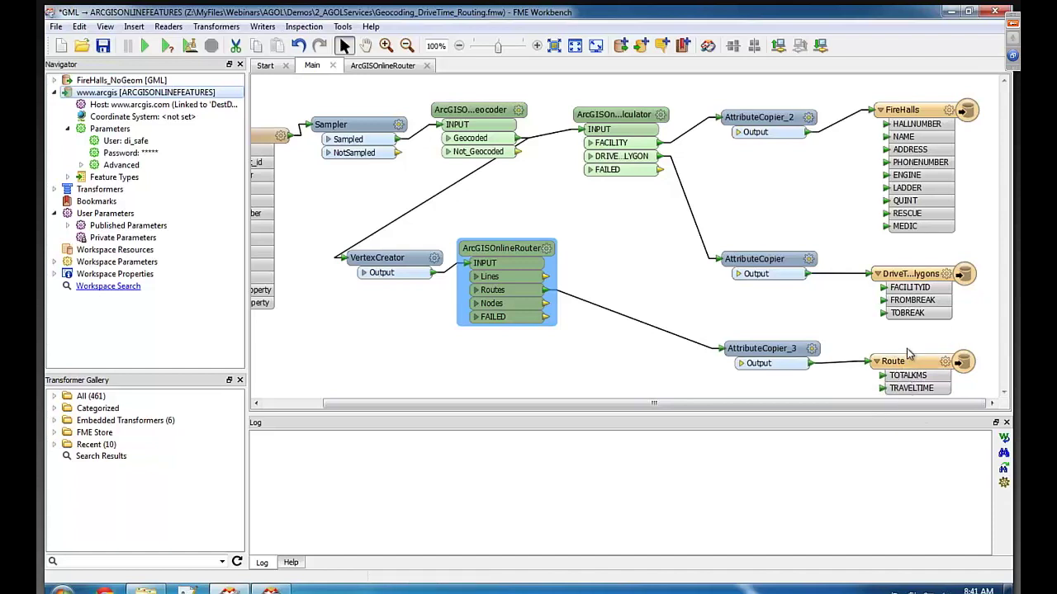
Run the workspace, glancing at the Sampler parameters, until the log reports Translation was SUCCESSFUL.
click(660, 292)
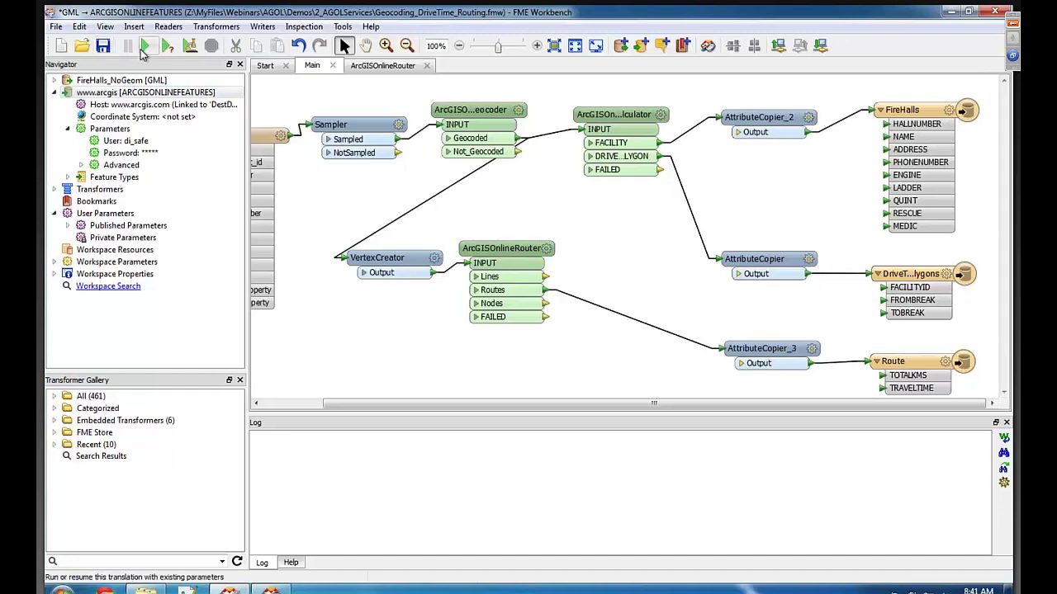
click(143, 47)
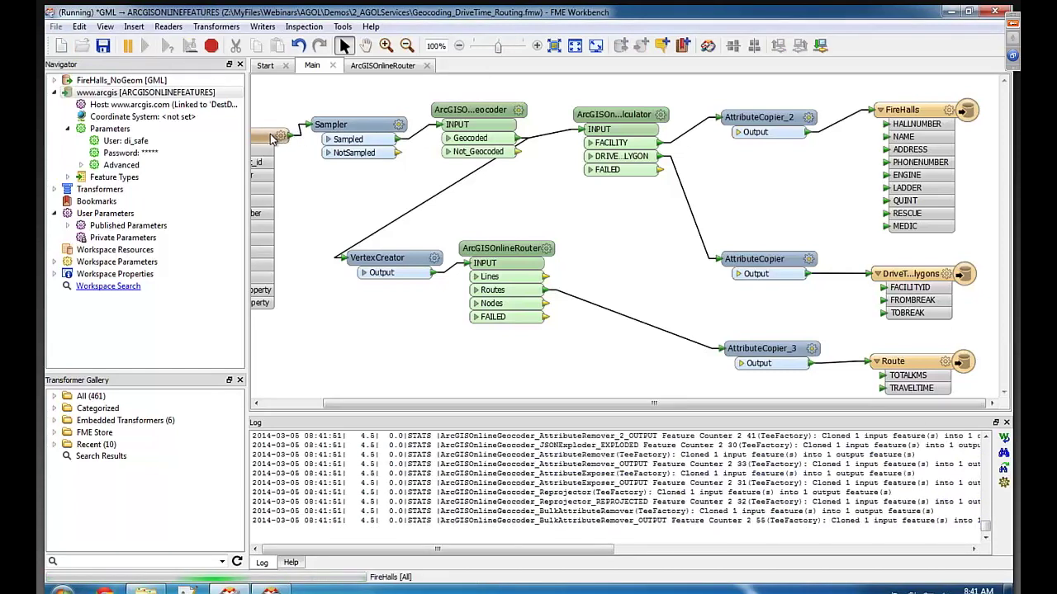
double_click(356, 130)
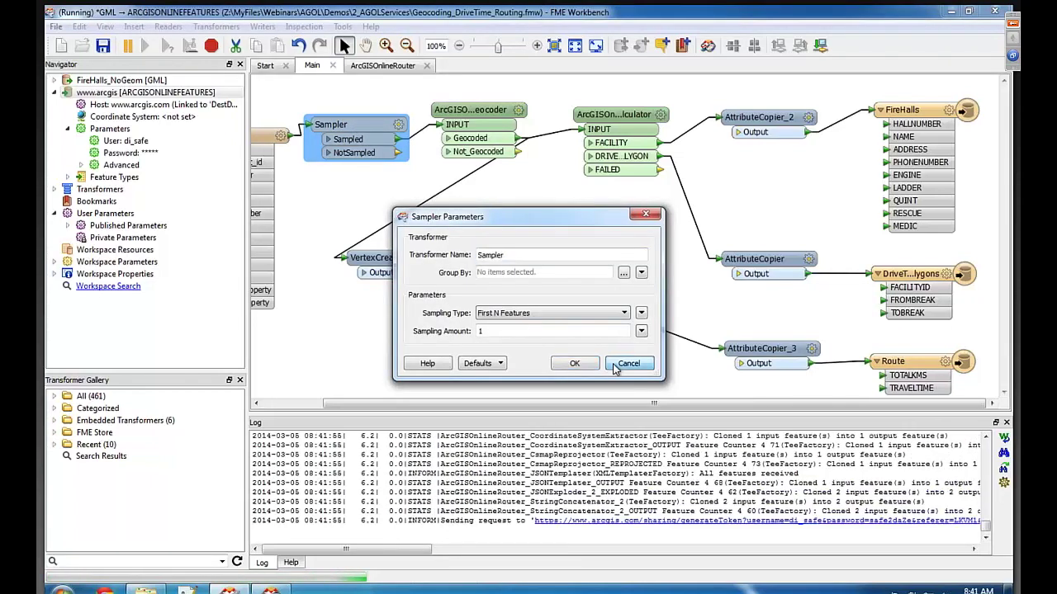
click(626, 363)
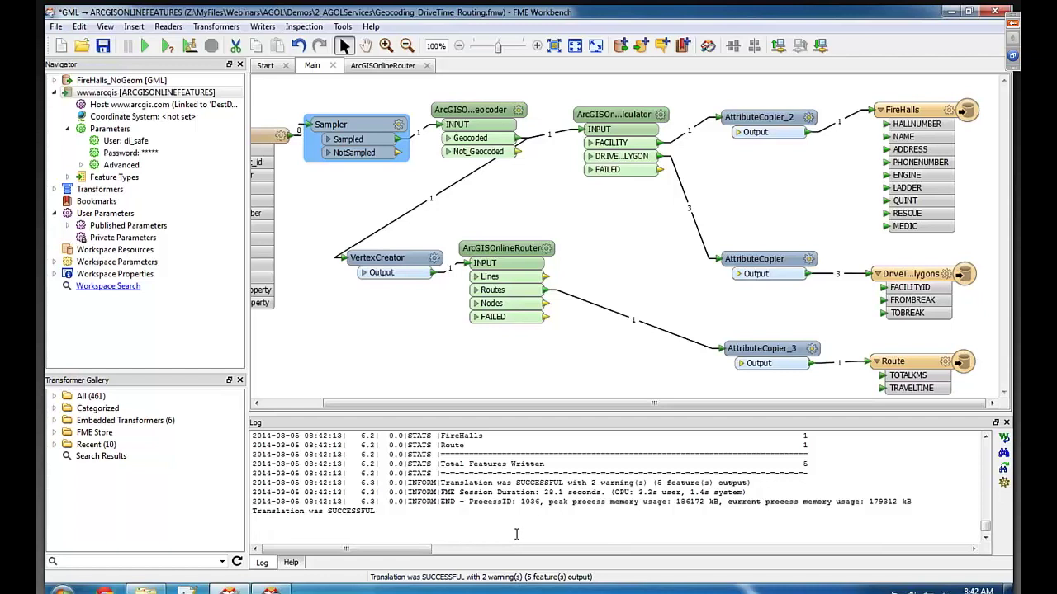
double_click(353, 511)
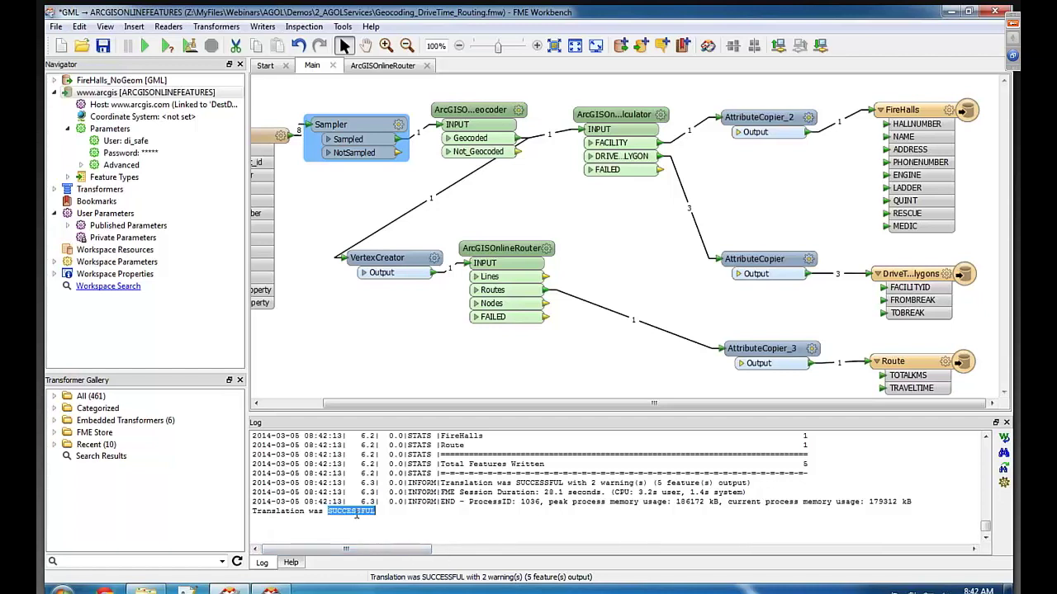
In Chrome, return to My Content and add the FireHalls features to a new map.
key(ctrl+Left)
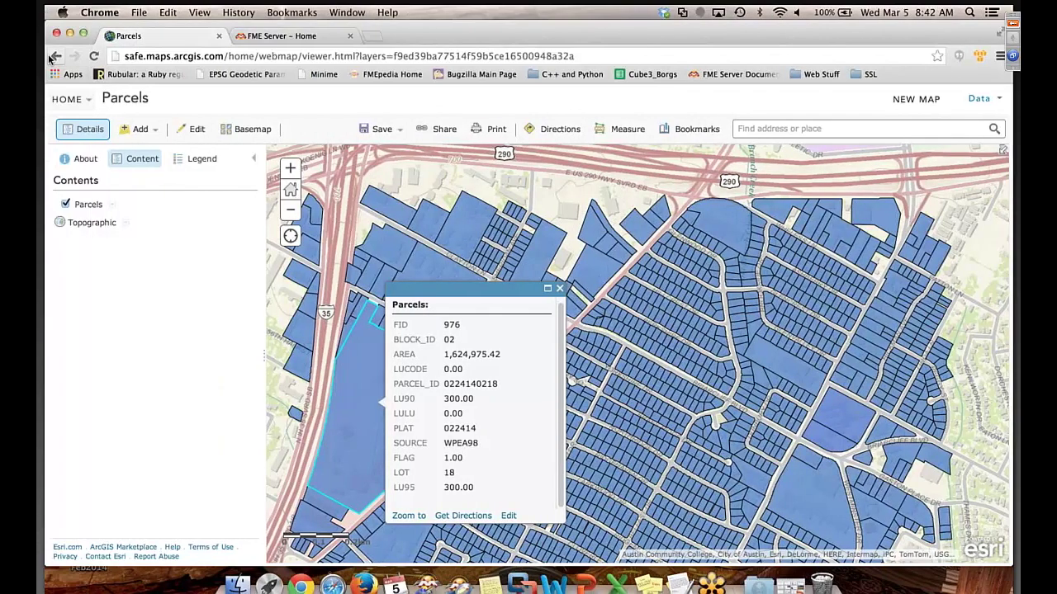
click(54, 56)
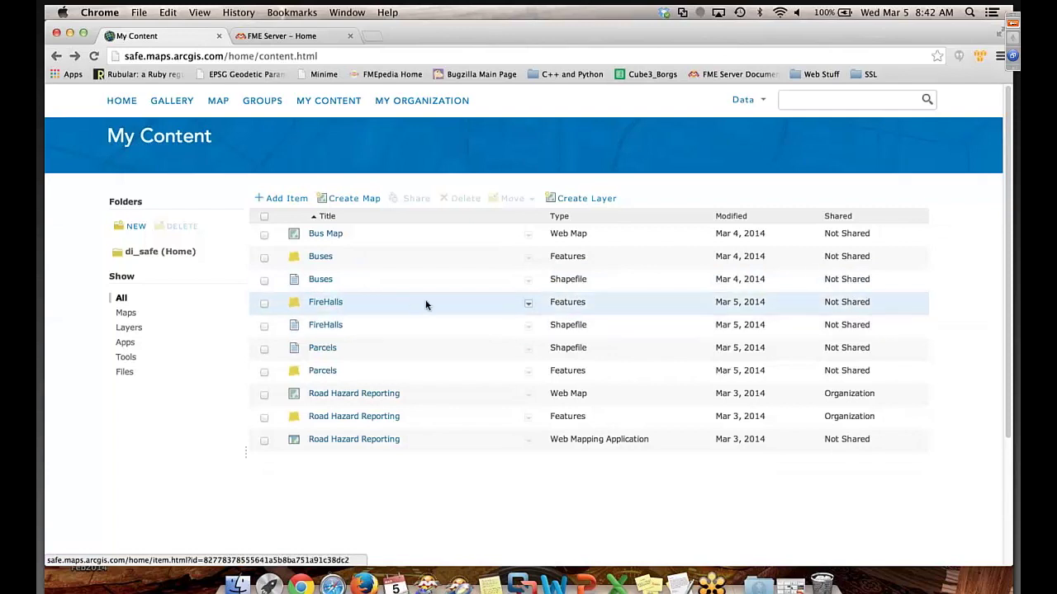
click(528, 304)
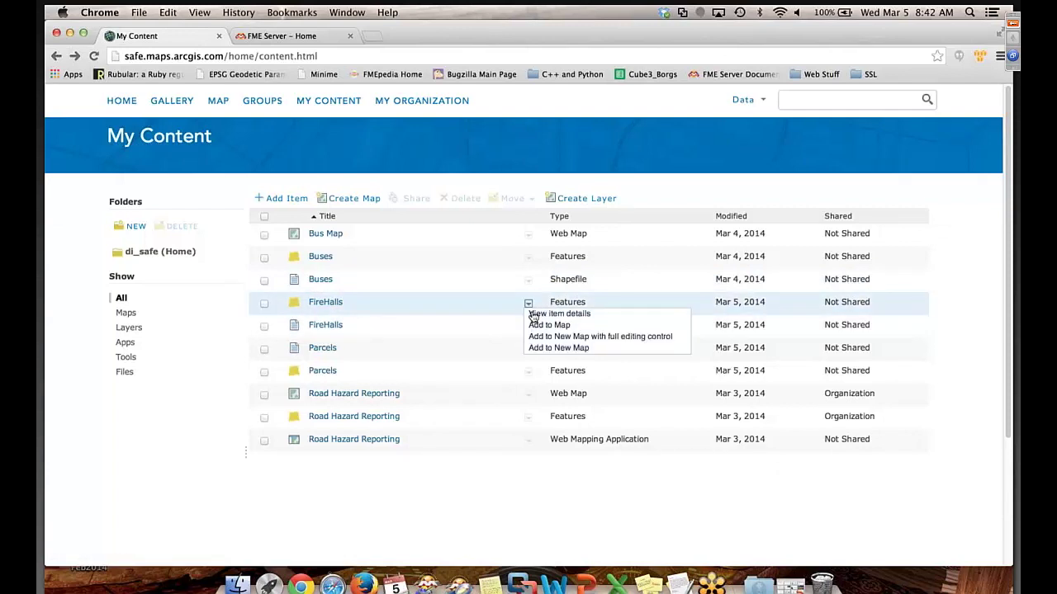
click(558, 347)
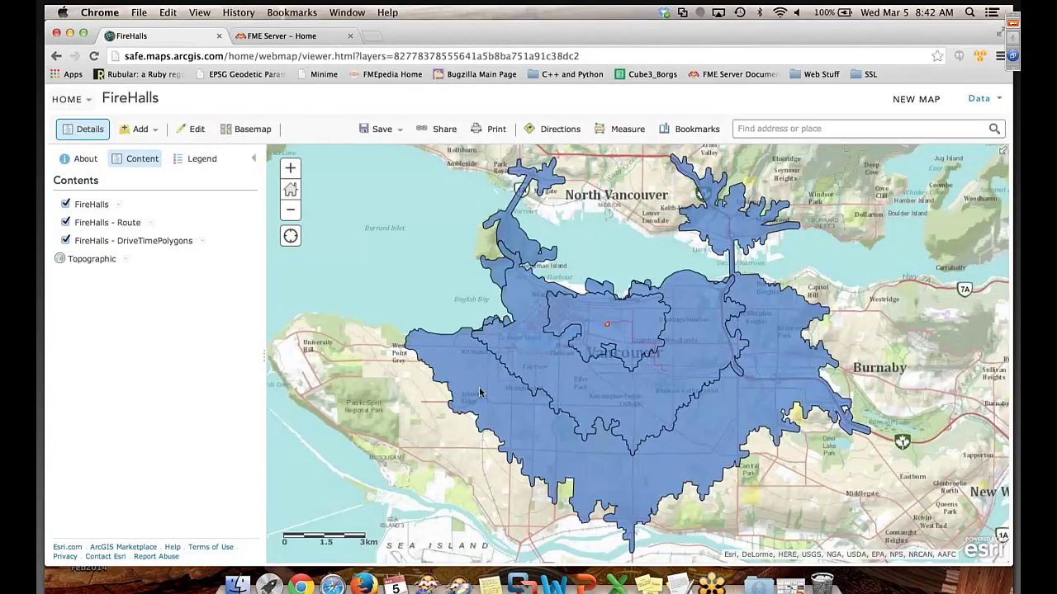
click(643, 348)
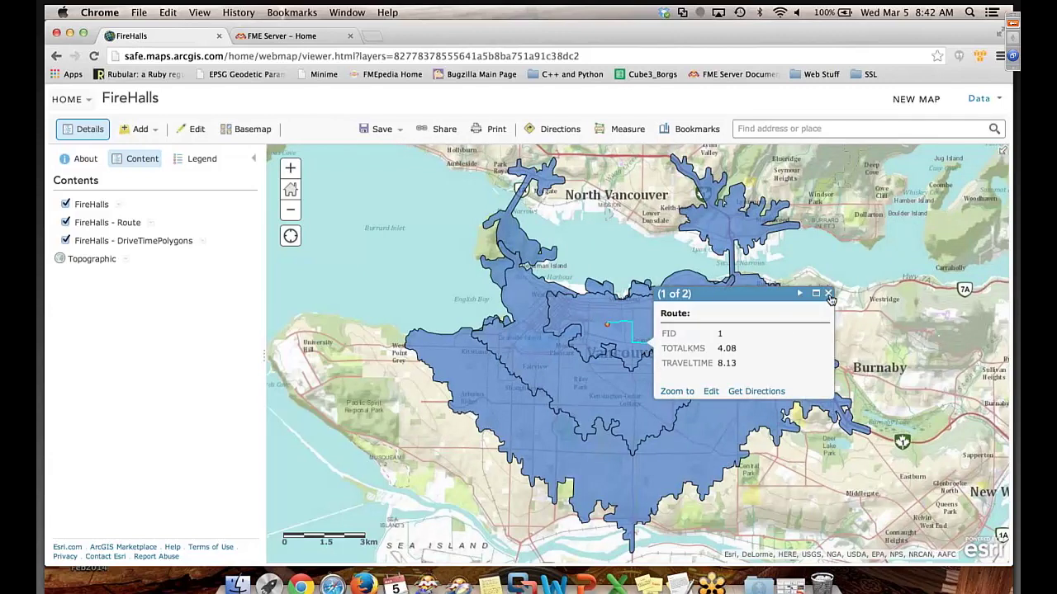
click(828, 294)
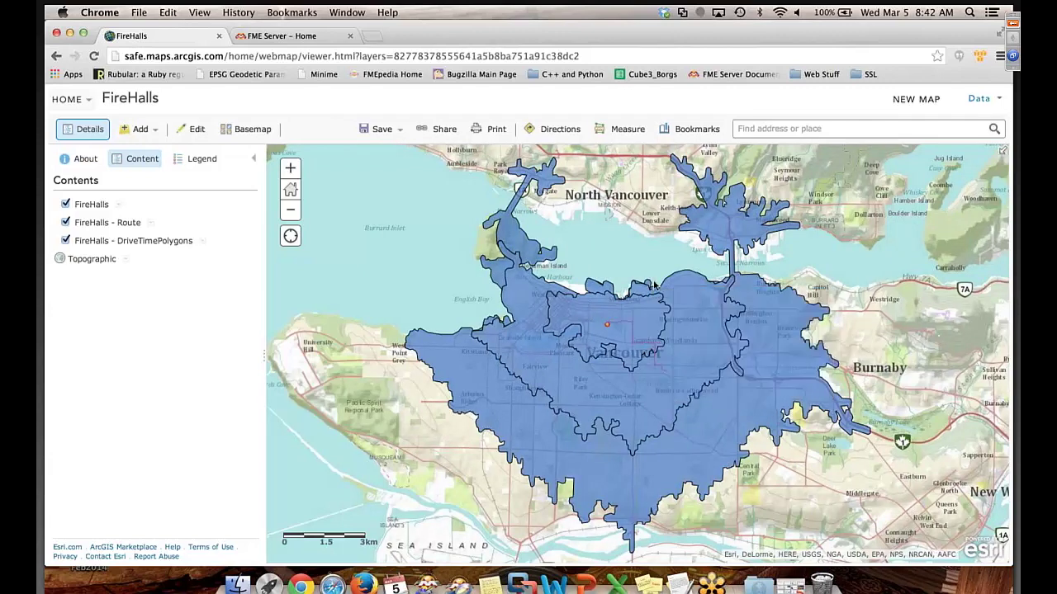
click(652, 347)
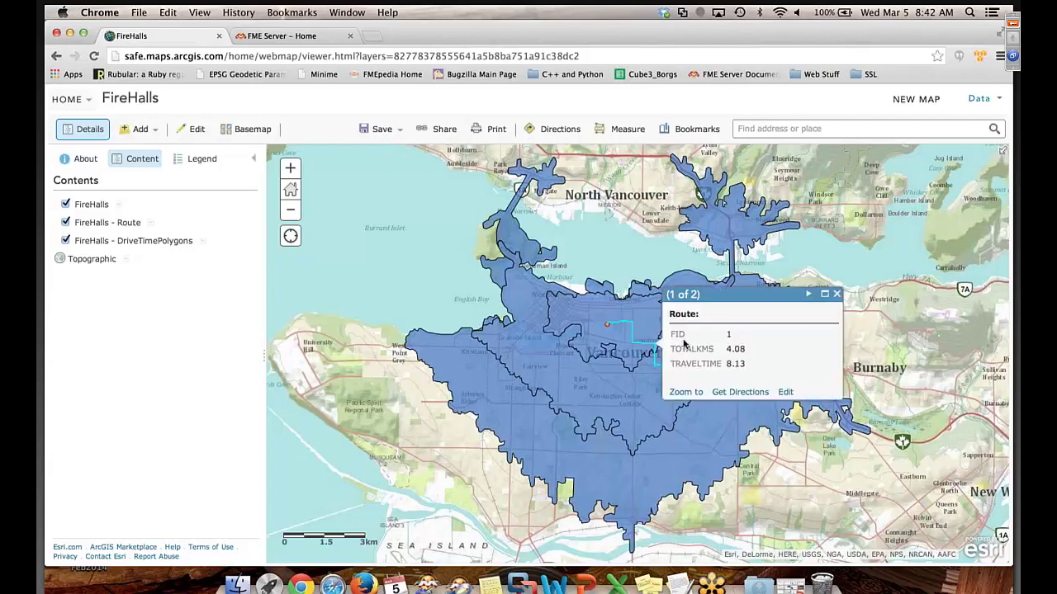
click(607, 327)
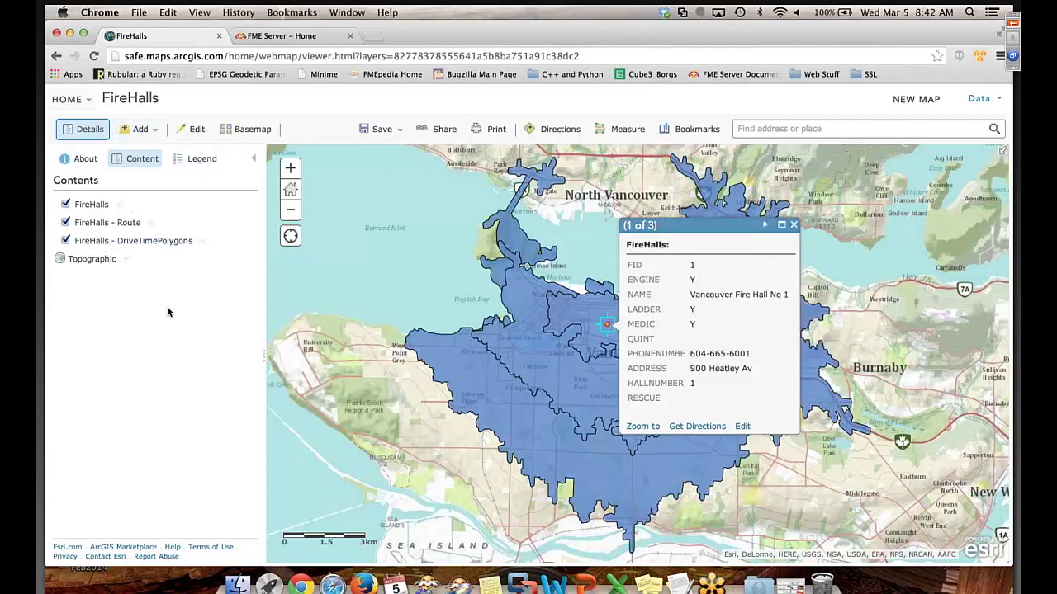
click(340, 353)
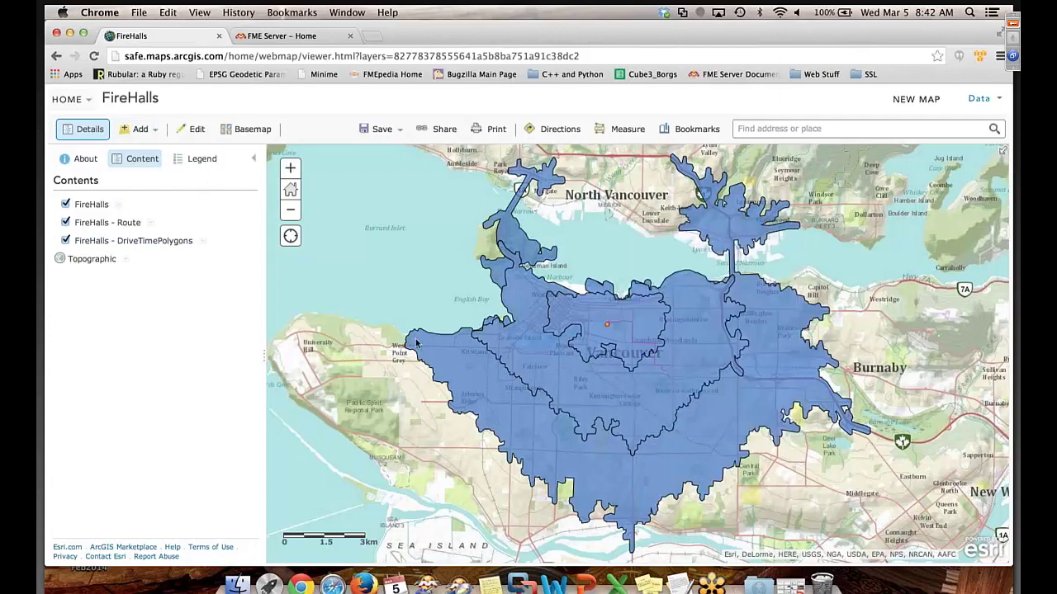
click(636, 410)
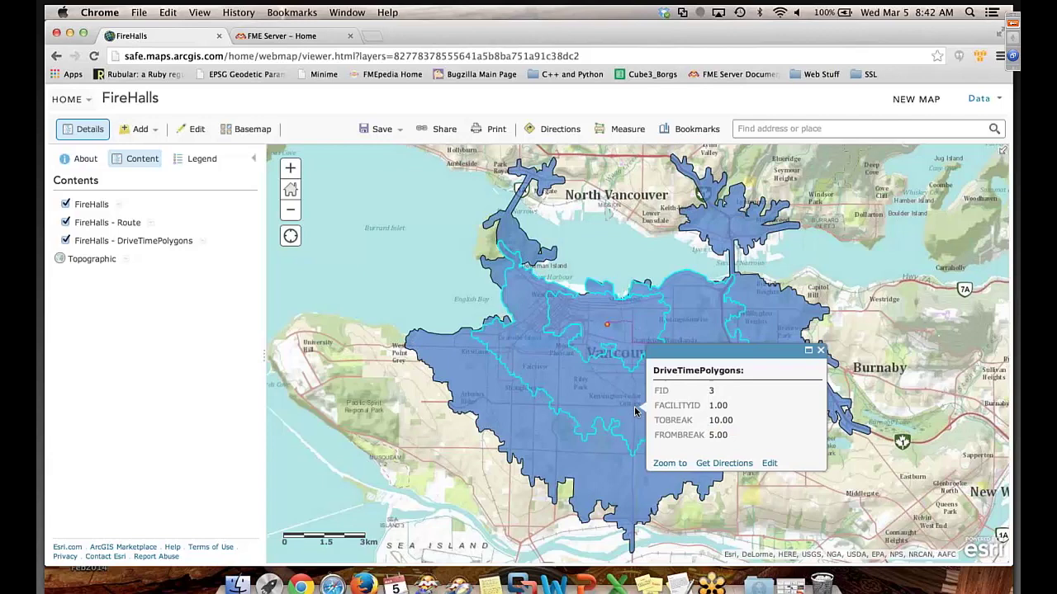
click(552, 435)
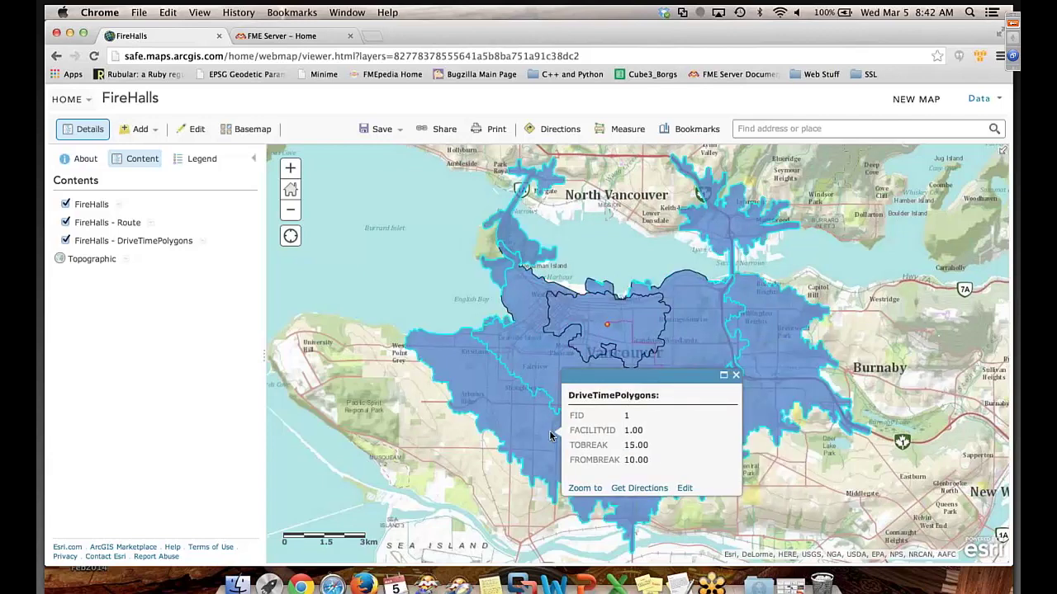
click(402, 315)
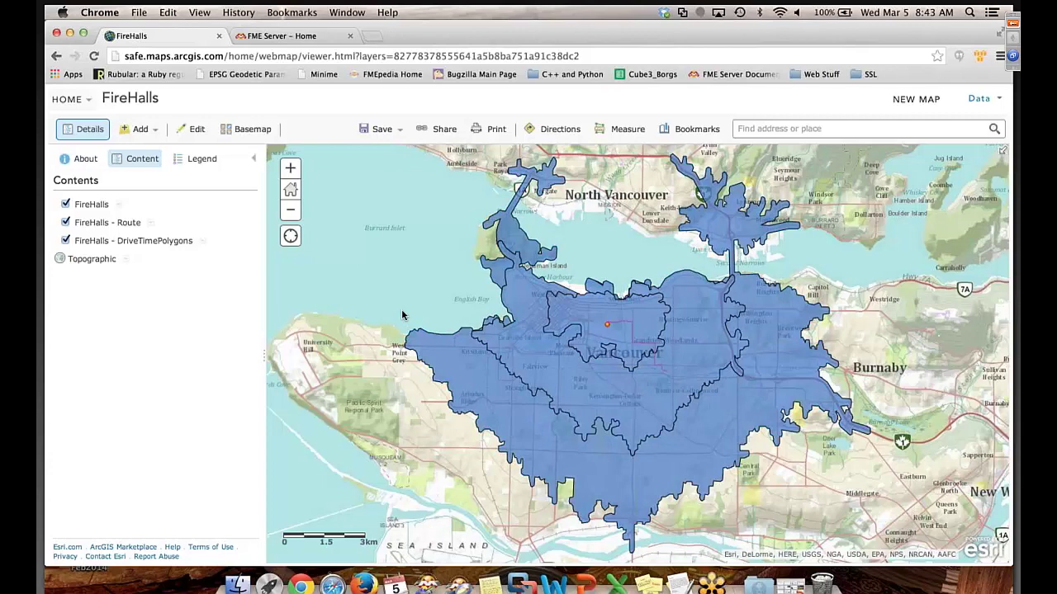